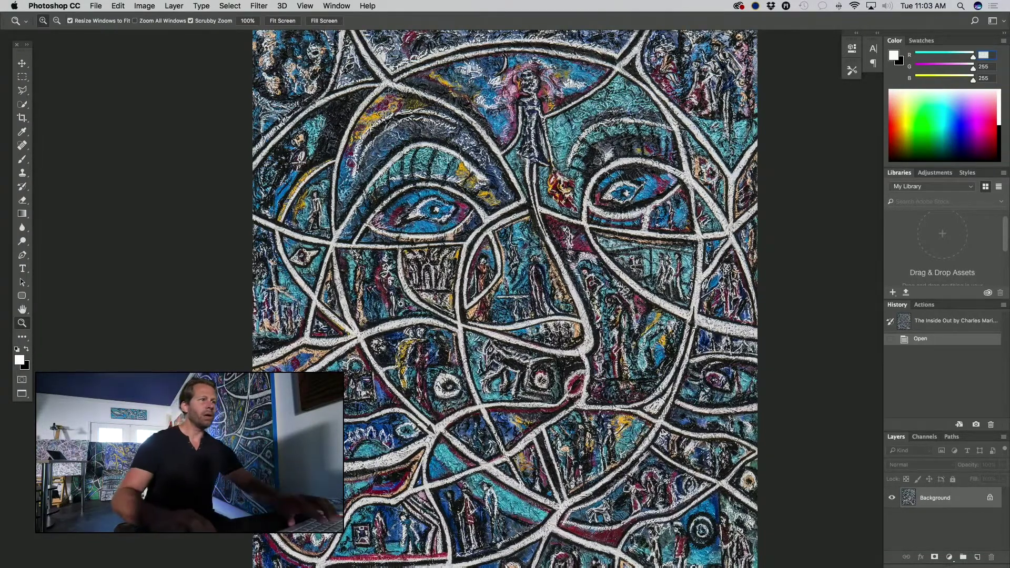
Zoom in on the colourful face artwork in Photoshop.
{"action": "left_click", "coordinate": [528, 251]}
Scrubby-zoom into the face, zoom out to fit, then zoom back in on the eyes.
{"action": "left_click_drag", "start_coordinate": [528, 251], "coordinate": [618, 395]}
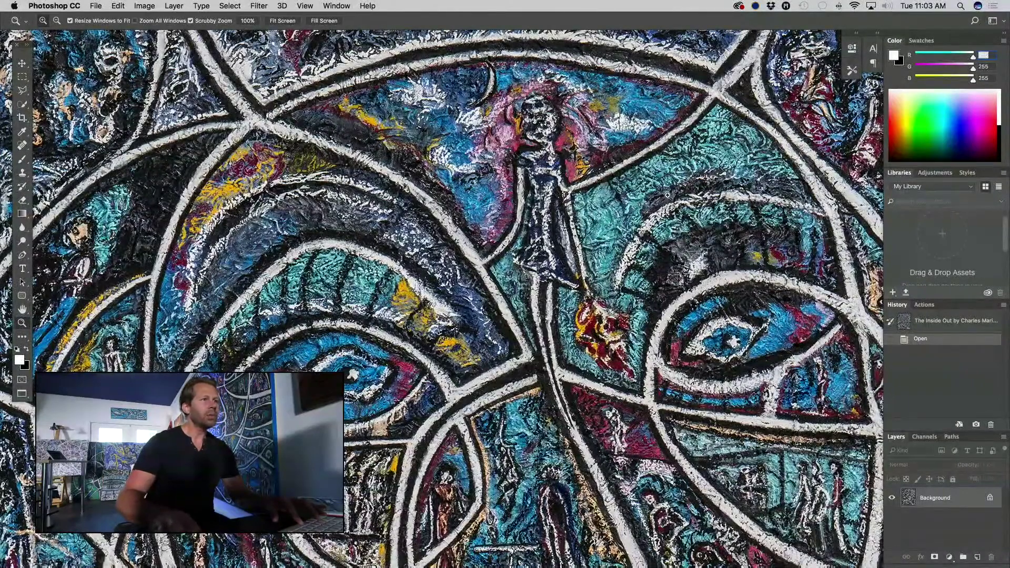
{"action": "key", "text": "super+minus"}
{"action": "key", "text": "super+minus"}
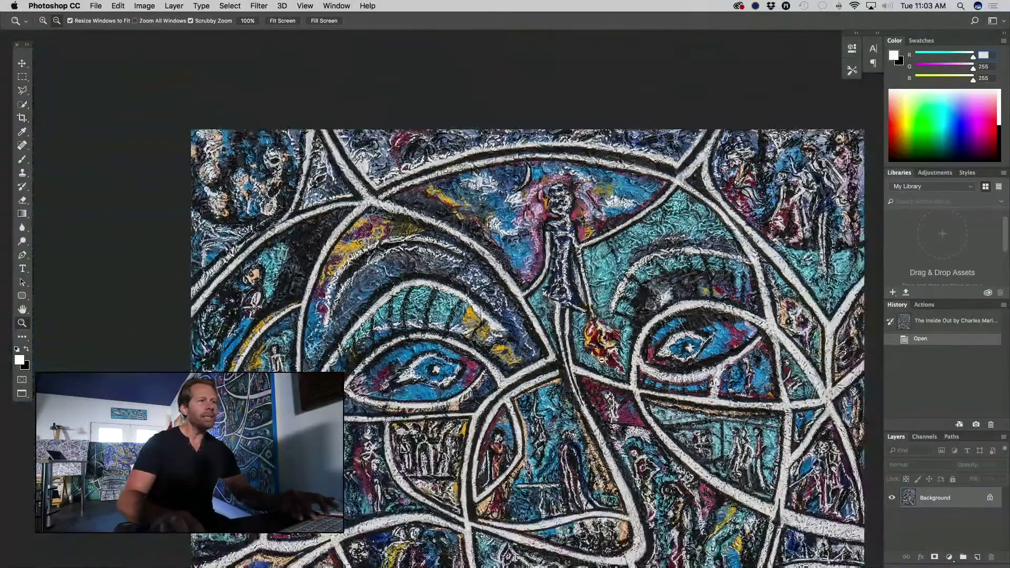
{"action": "key", "text": "super+minus"}
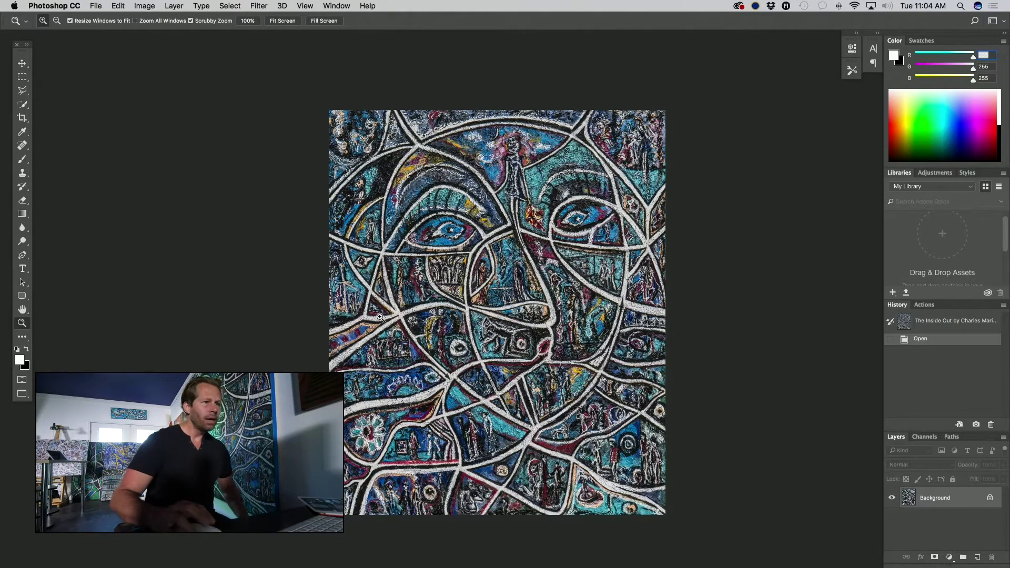
{"action": "left_click", "coordinate": [523, 304]}
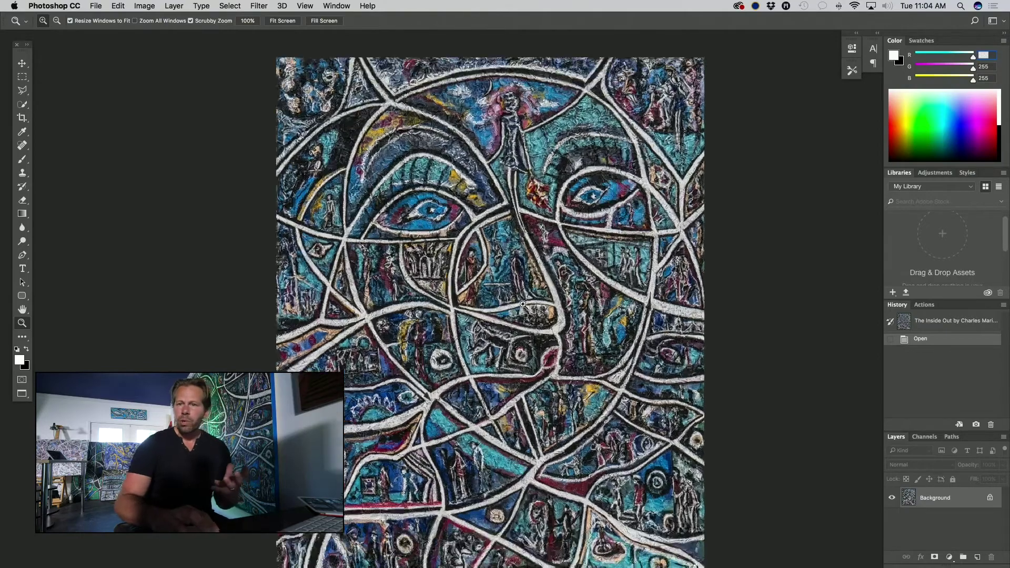
{"action": "left_click", "coordinate": [523, 304]}
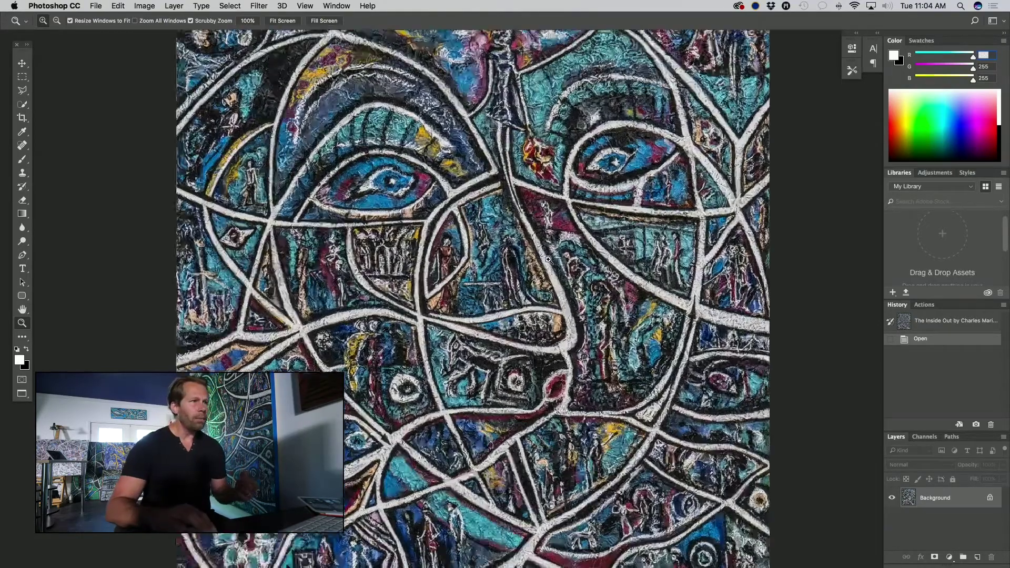
{"action": "scroll", "coordinate": [576, 153], "scroll_direction": "up", "scroll_amount": 5}
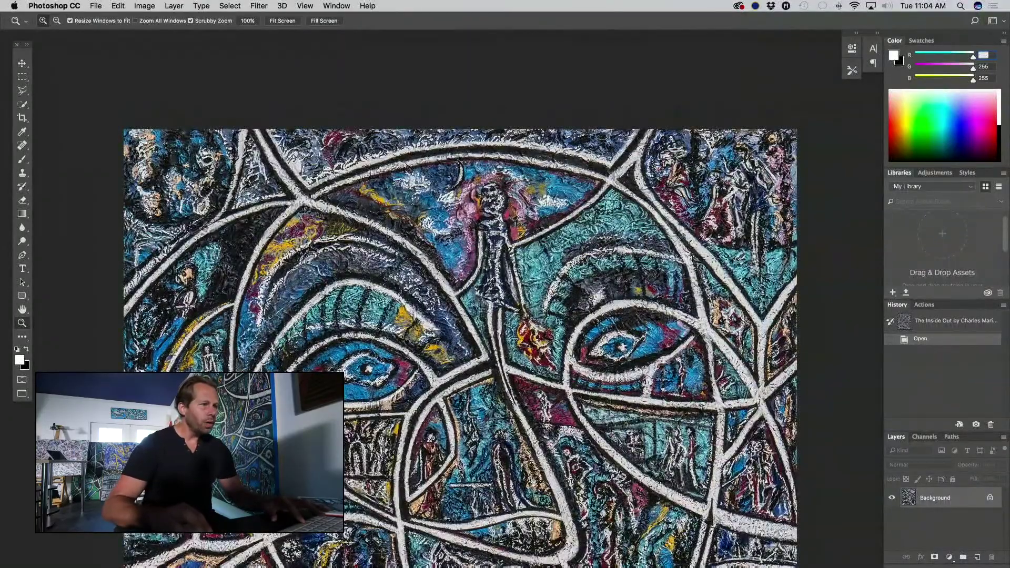
{"action": "left_click", "coordinate": [509, 478]}
{"action": "scroll", "coordinate": [552, 480], "scroll_direction": "down", "scroll_amount": 2}
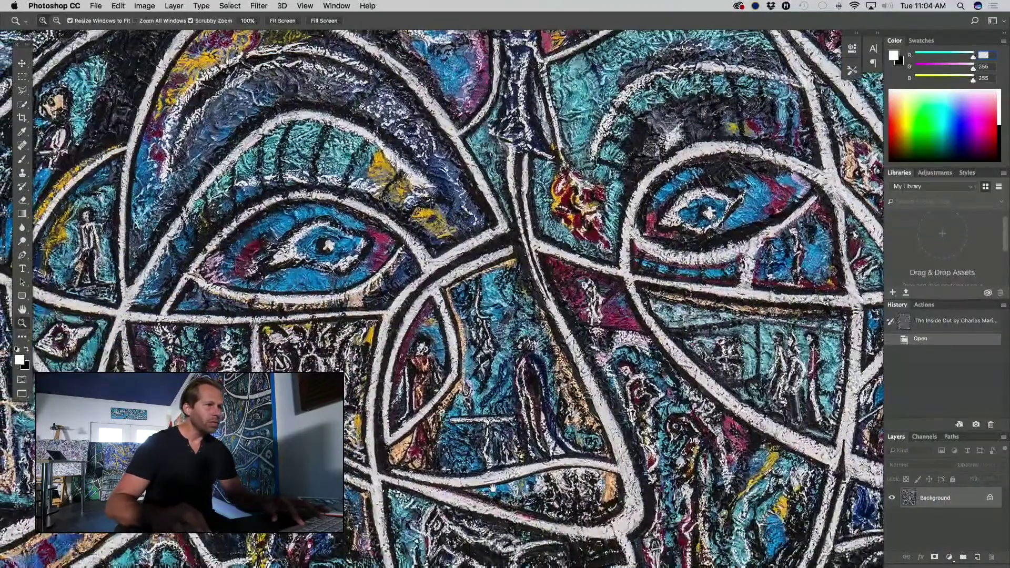
{"action": "scroll", "coordinate": [562, 416], "scroll_direction": "down", "scroll_amount": 4}
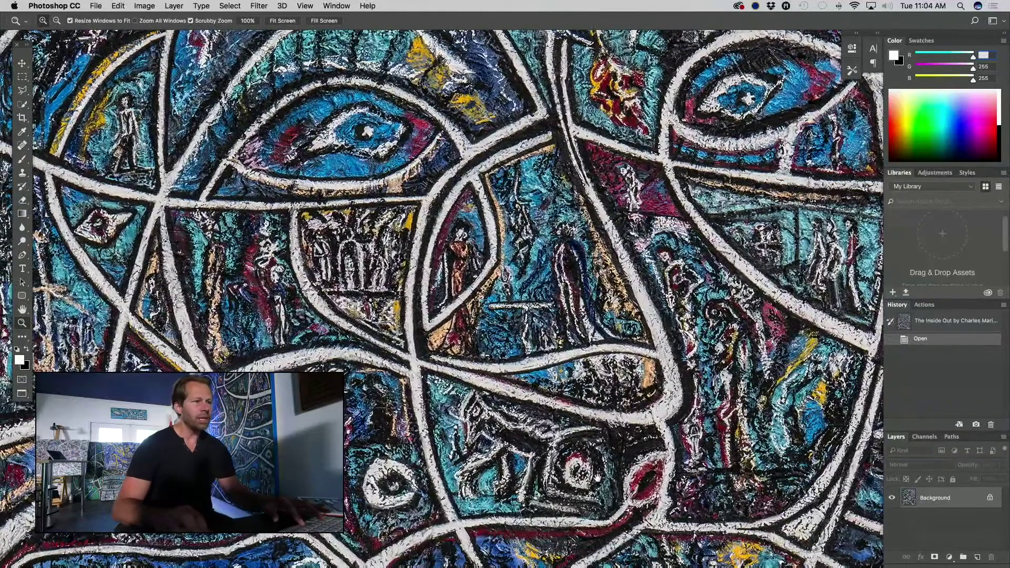
{"action": "scroll", "coordinate": [442, 298], "scroll_direction": "down", "scroll_amount": 5}
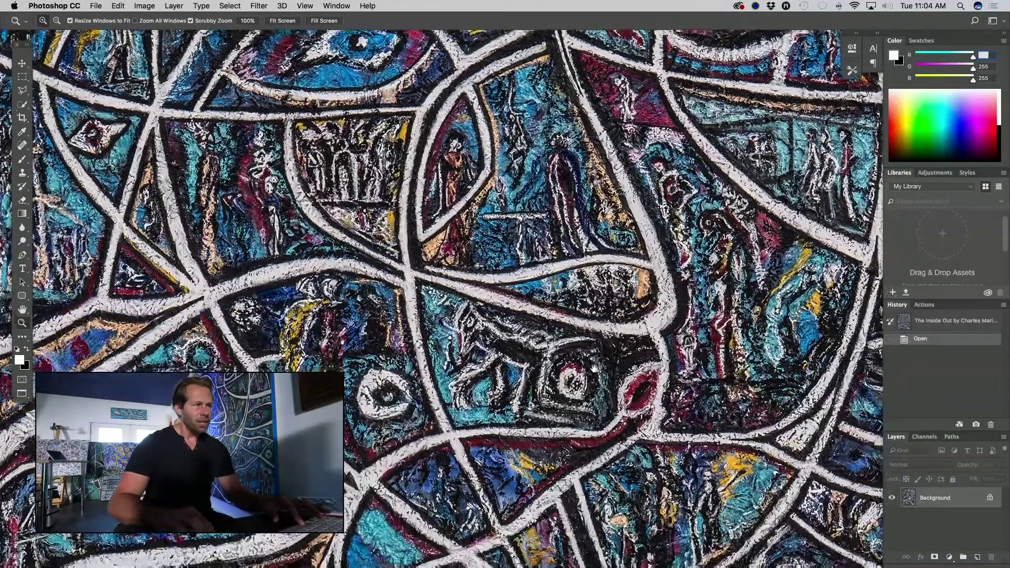
{"action": "scroll", "coordinate": [595, 310], "scroll_direction": "right", "scroll_amount": 5}
{"action": "scroll", "coordinate": [594, 311], "scroll_direction": "down", "scroll_amount": 3}
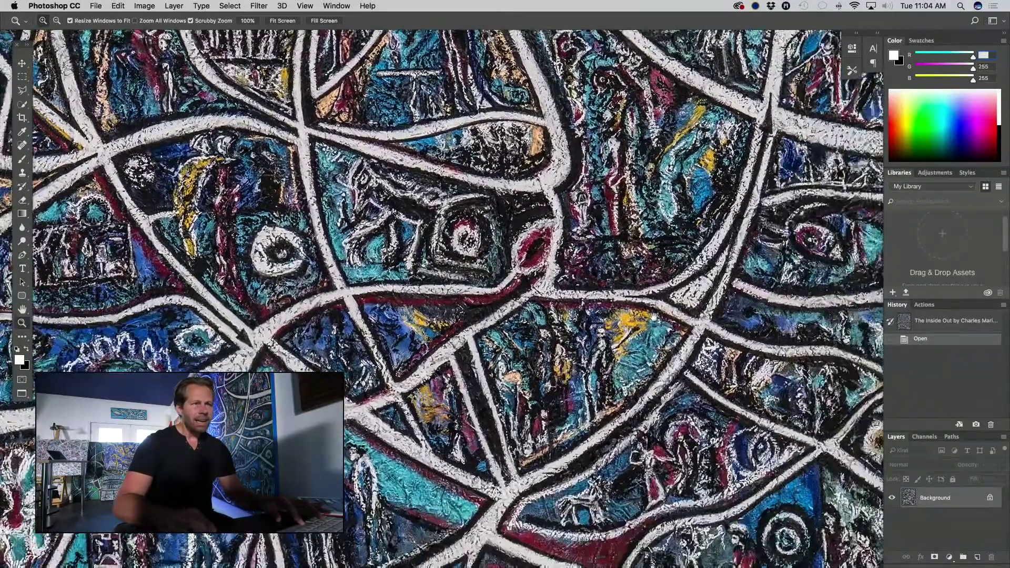
{"action": "scroll", "coordinate": [589, 276], "scroll_direction": "down", "scroll_amount": 5}
{"action": "scroll", "coordinate": [589, 276], "scroll_direction": "left", "scroll_amount": 5}
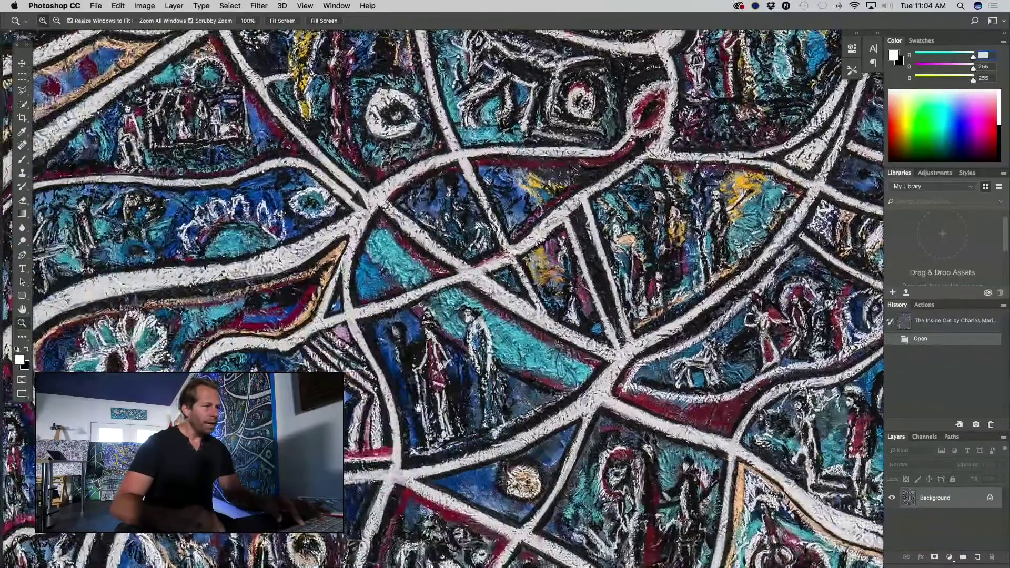
{"action": "scroll", "coordinate": [650, 279], "scroll_direction": "down", "scroll_amount": 1}
{"action": "scroll", "coordinate": [651, 280], "scroll_direction": "left", "scroll_amount": 1}
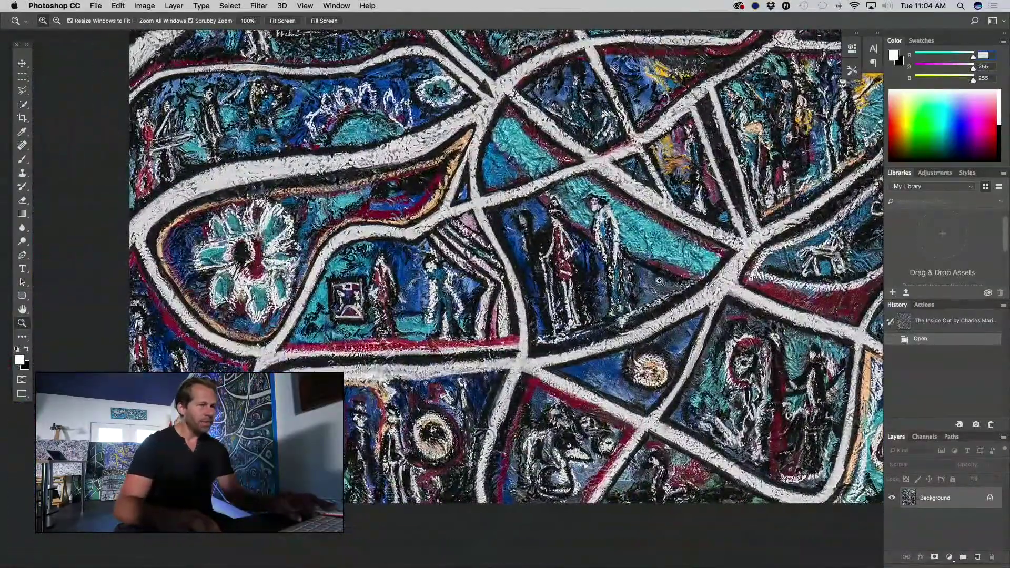
{"action": "scroll", "coordinate": [650, 279], "scroll_direction": "down", "scroll_amount": 5}
{"action": "scroll", "coordinate": [650, 279], "scroll_direction": "up", "scroll_amount": 5}
{"action": "scroll", "coordinate": [650, 280], "scroll_direction": "right", "scroll_amount": 4}
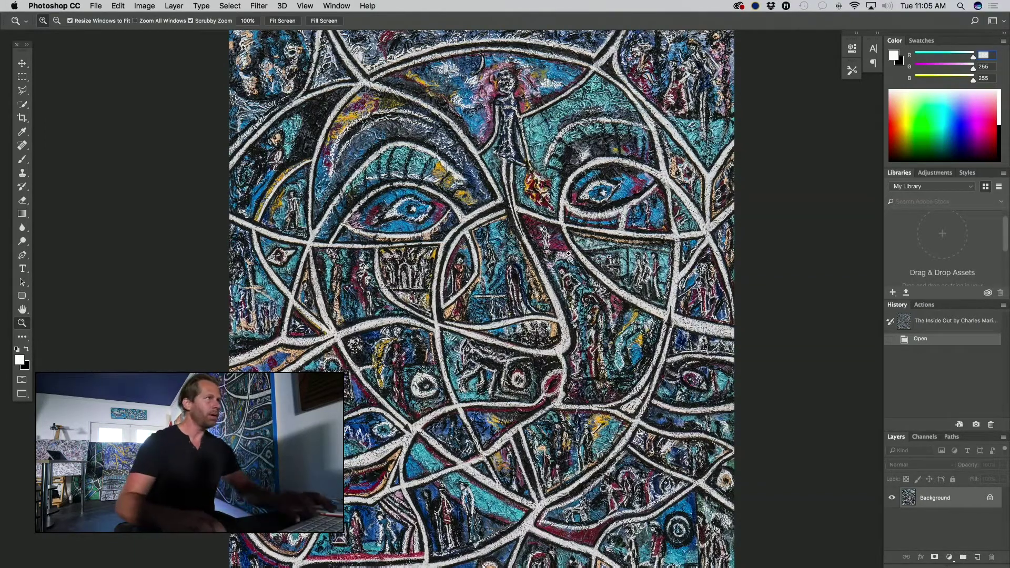
Minimize Photoshop, maximize Lightroom's window, and show a Venice building photo in the Library.
{"action": "key", "text": "f"}
{"action": "key", "text": "f"}
{"action": "key", "text": "f"}
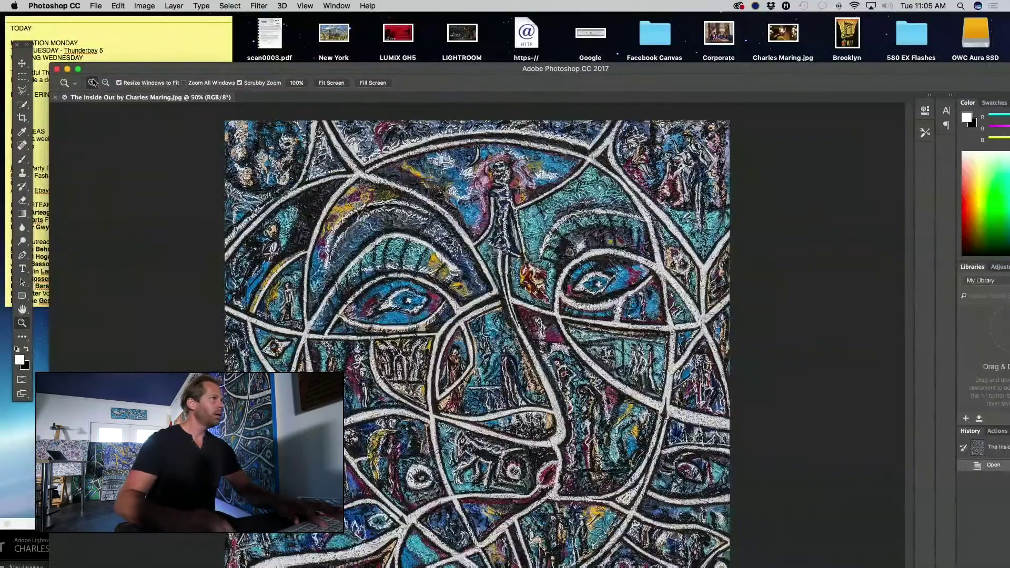
{"action": "left_click", "coordinate": [67, 72]}
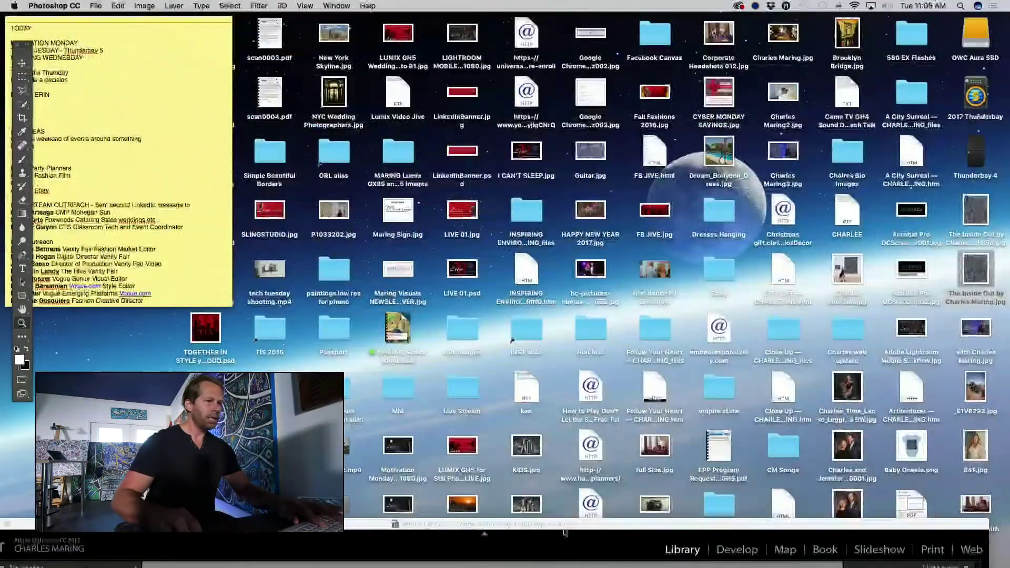
{"action": "left_click_drag", "start_coordinate": [589, 532], "coordinate": [592, 147]}
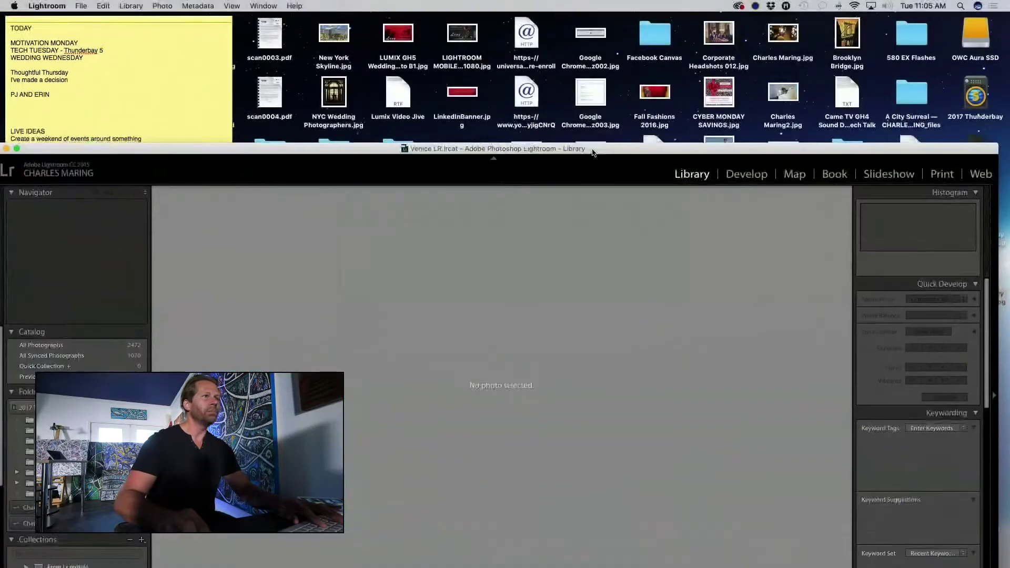
{"action": "double_click", "coordinate": [670, 150]}
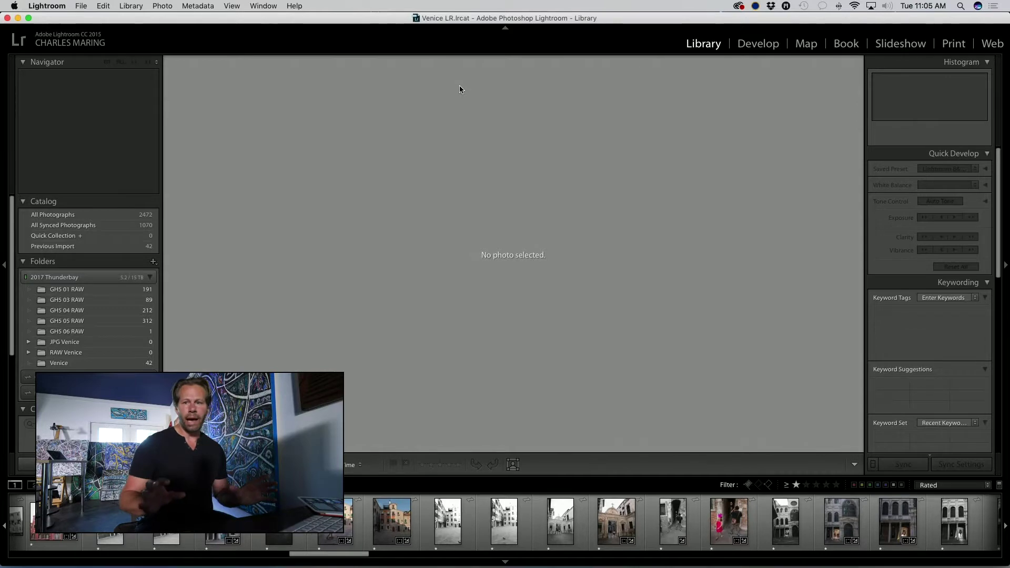
{"action": "left_click", "coordinate": [407, 537]}
Select the girl-walking-her-dog photo in the filmstrip and open it in Develop.
{"action": "left_click", "coordinate": [345, 521]}
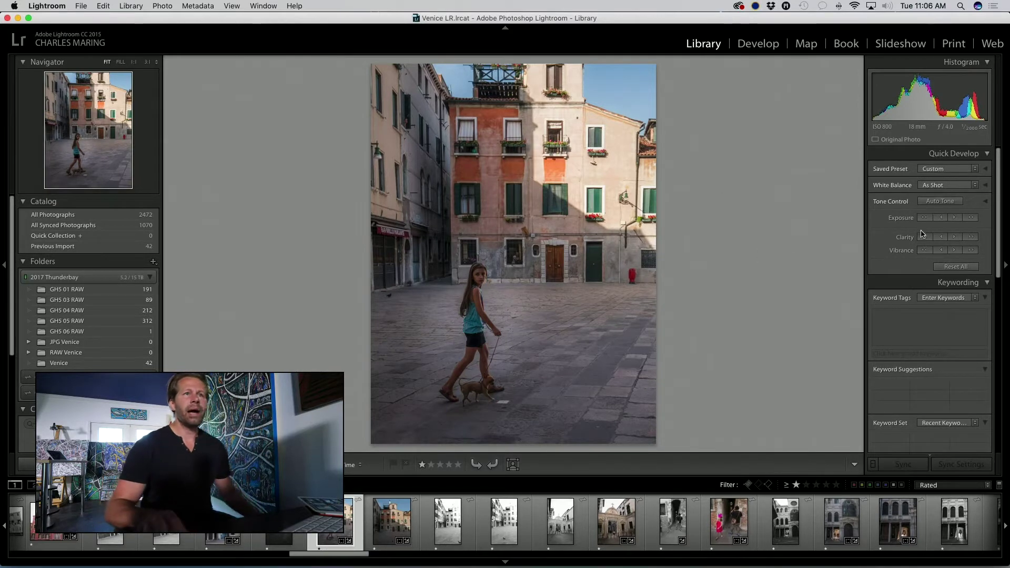
{"action": "left_click", "coordinate": [766, 46]}
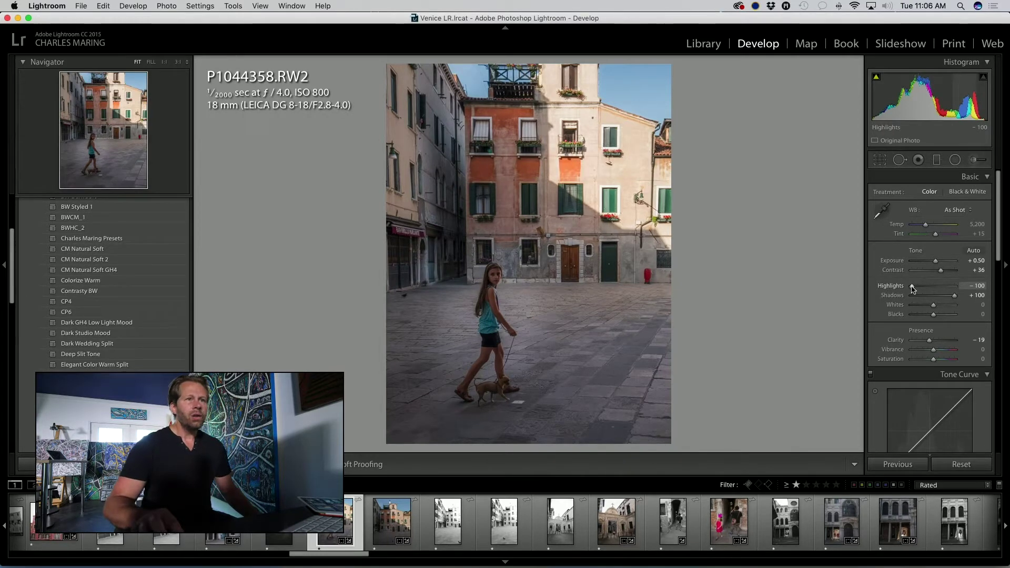
{"action": "left_click_drag", "start_coordinate": [911, 288], "coordinate": [932, 290]}
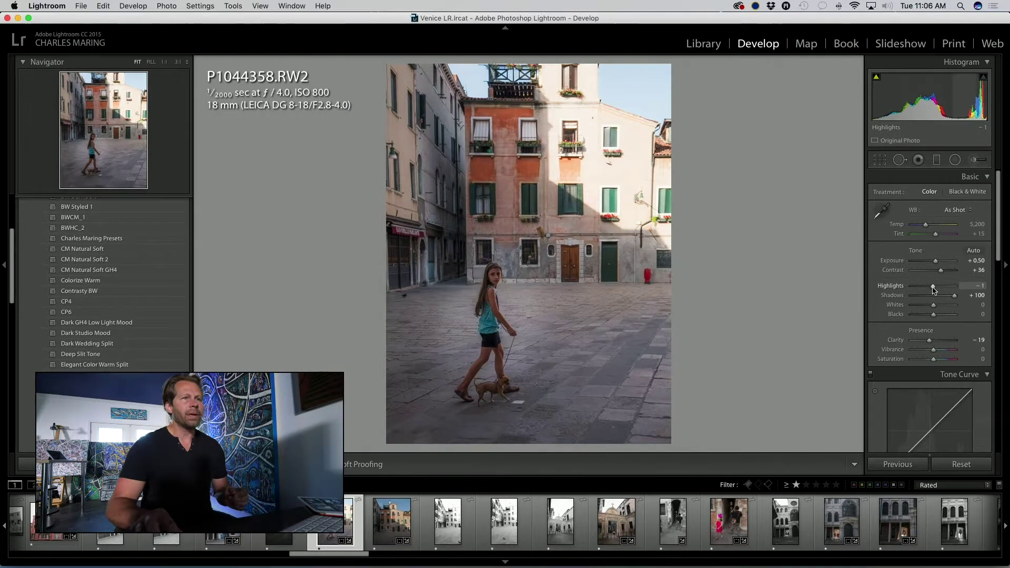
{"action": "left_click_drag", "start_coordinate": [933, 290], "coordinate": [898, 290]}
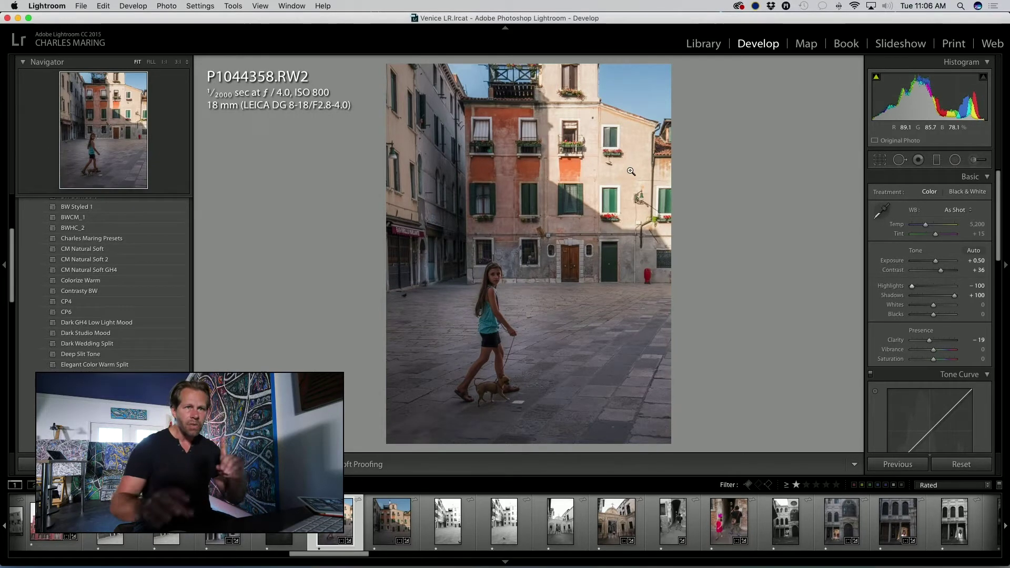
{"action": "mouse_move", "coordinate": [956, 298]}
{"action": "left_mouse_down"}
{"action": "mouse_move", "coordinate": [930, 297]}
{"action": "mouse_move", "coordinate": [952, 298]}
{"action": "left_mouse_up"}
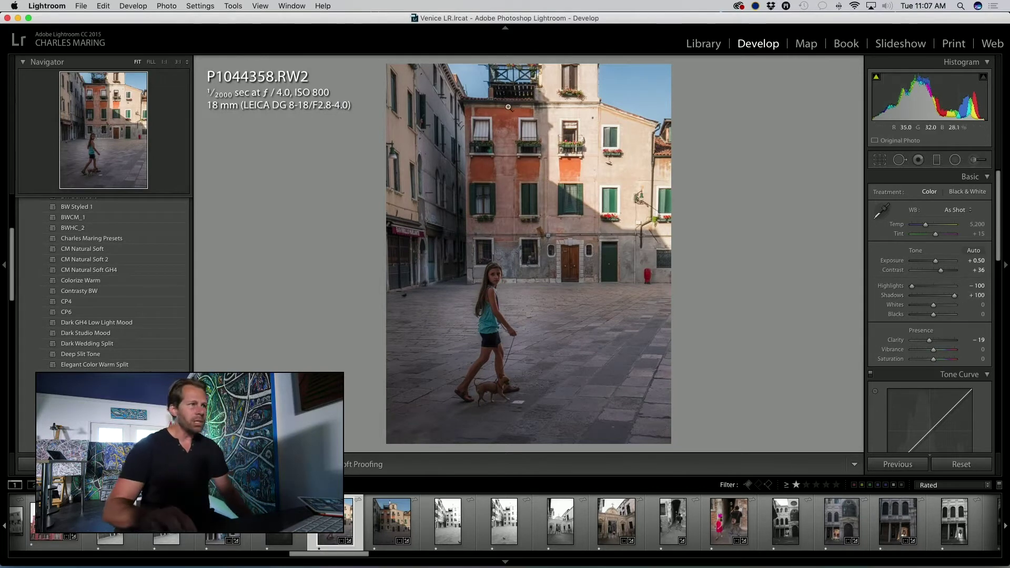
Inspect the girl's face at 1:1, return to Fit, then switch to P1044360 in the Library.
{"action": "left_click", "coordinate": [501, 285]}
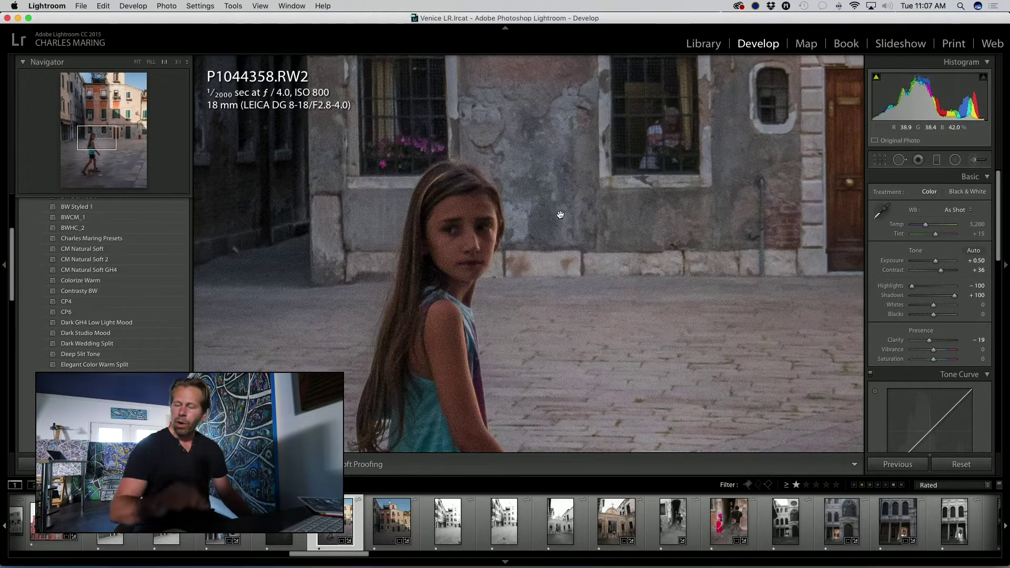
{"action": "left_click", "coordinate": [600, 214]}
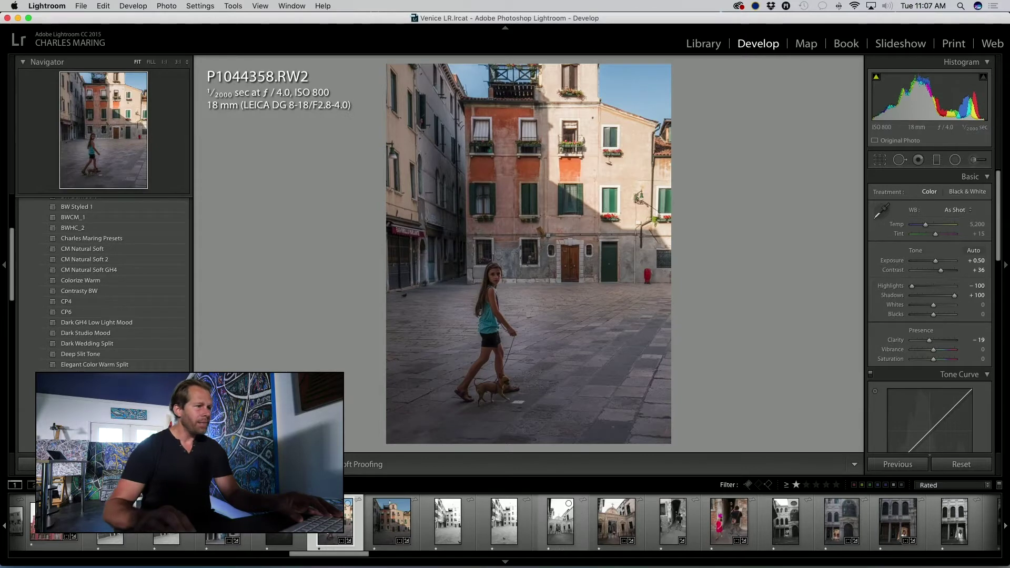
{"action": "left_click", "coordinate": [410, 529]}
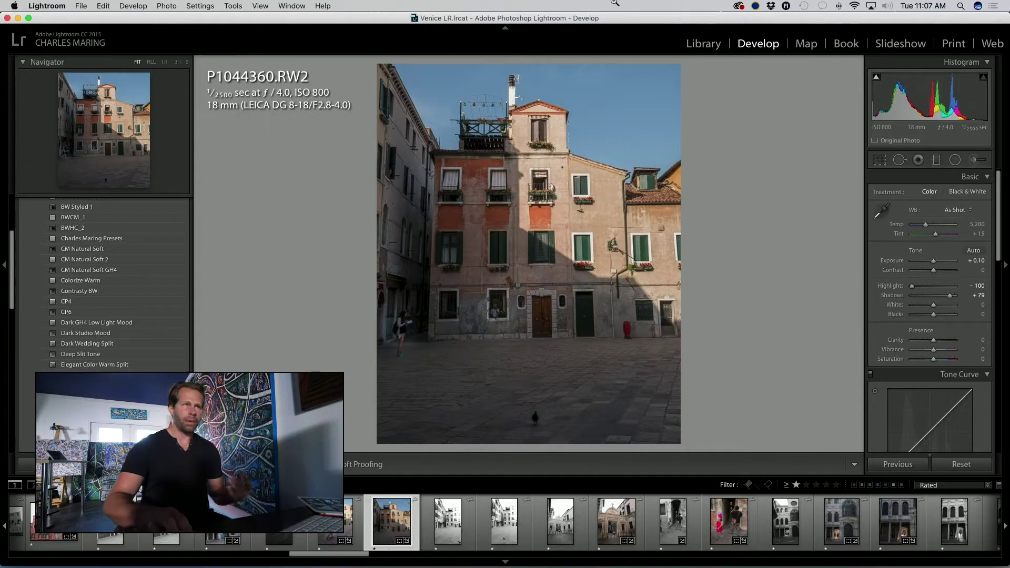
{"action": "left_click", "coordinate": [699, 46]}
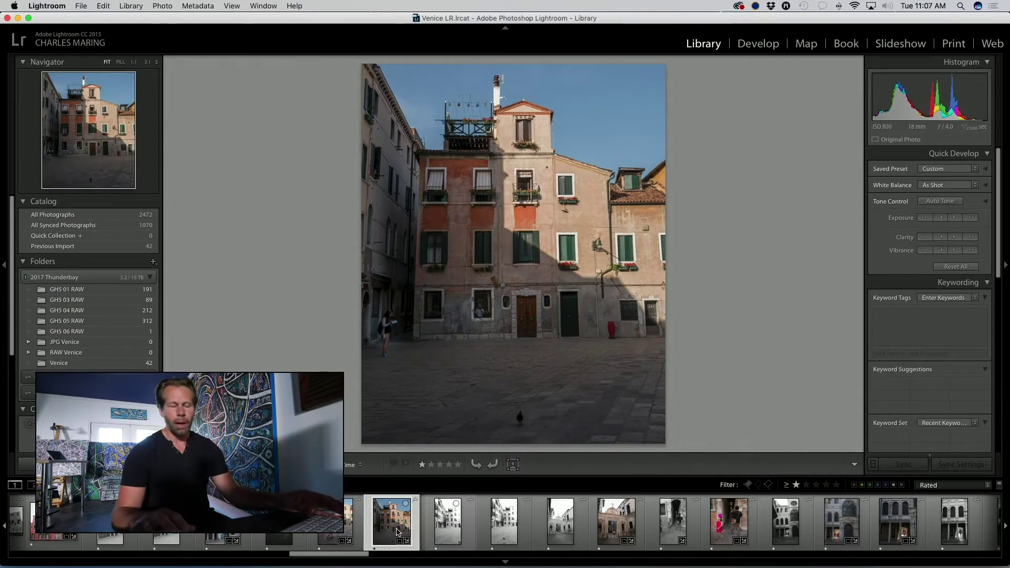
Select all filmstrip photos with Cmd+A.
{"action": "key", "text": "super+a"}
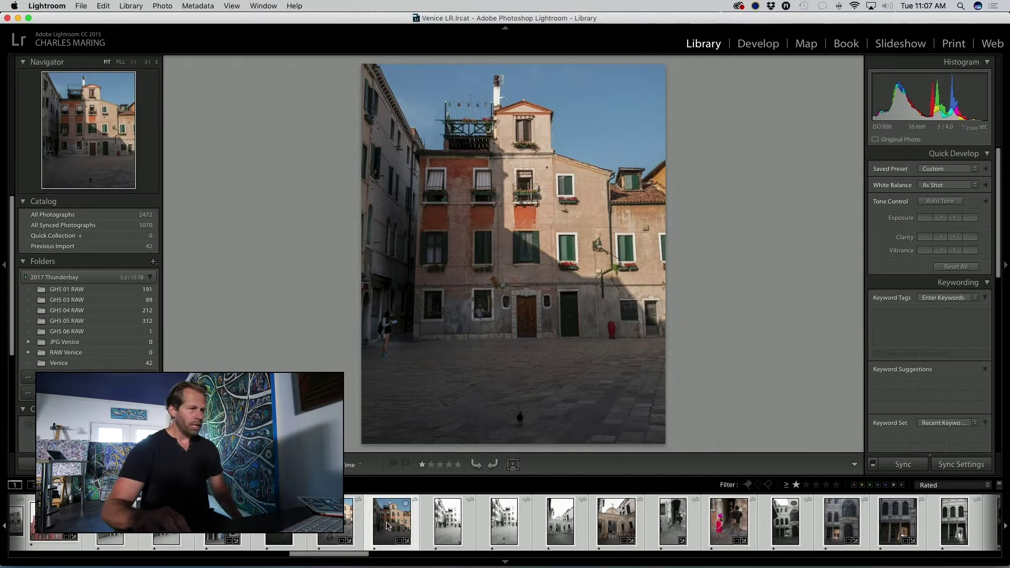
{"action": "scroll", "coordinate": [97, 293], "scroll_direction": "down", "scroll_amount": 1}
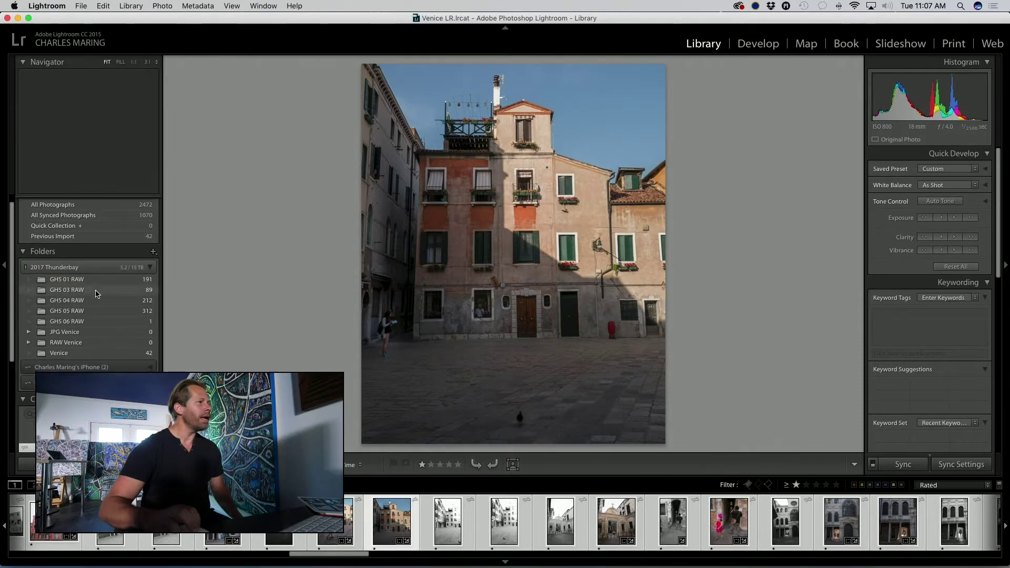
{"action": "scroll", "coordinate": [96, 294], "scroll_direction": "down", "scroll_amount": 5}
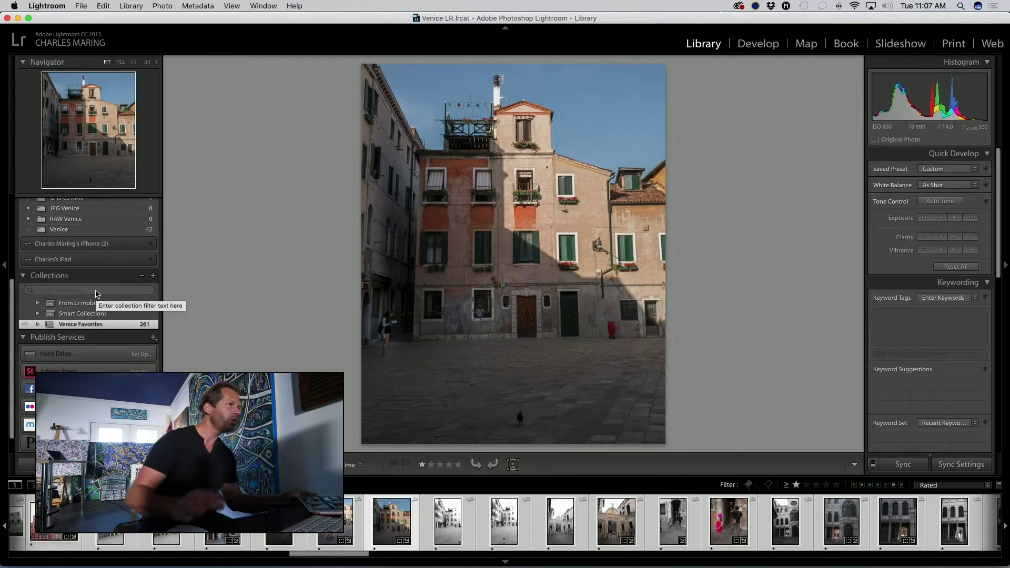
{"action": "scroll", "coordinate": [102, 289], "scroll_direction": "down", "scroll_amount": 1}
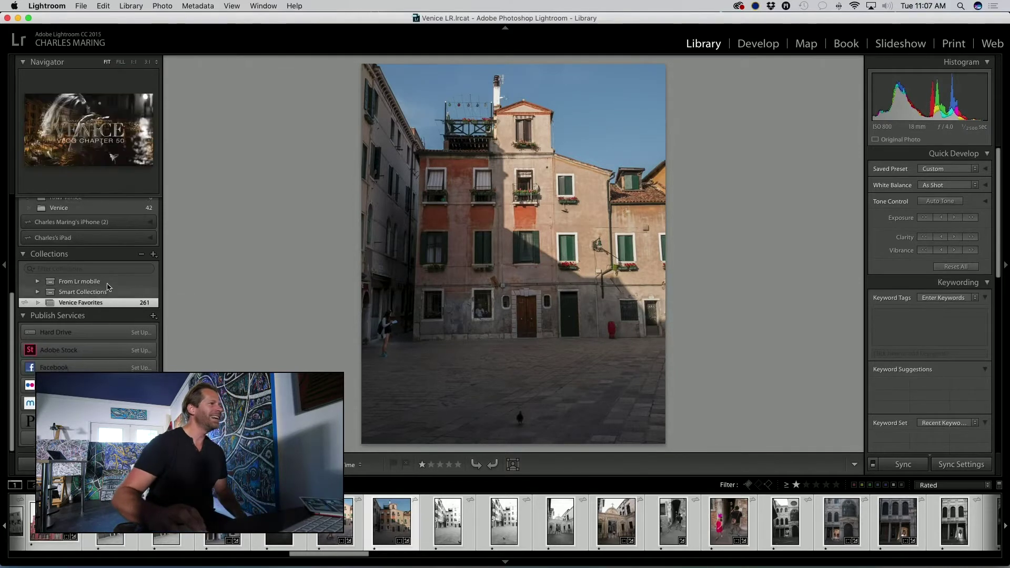
{"action": "left_click", "coordinate": [154, 256]}
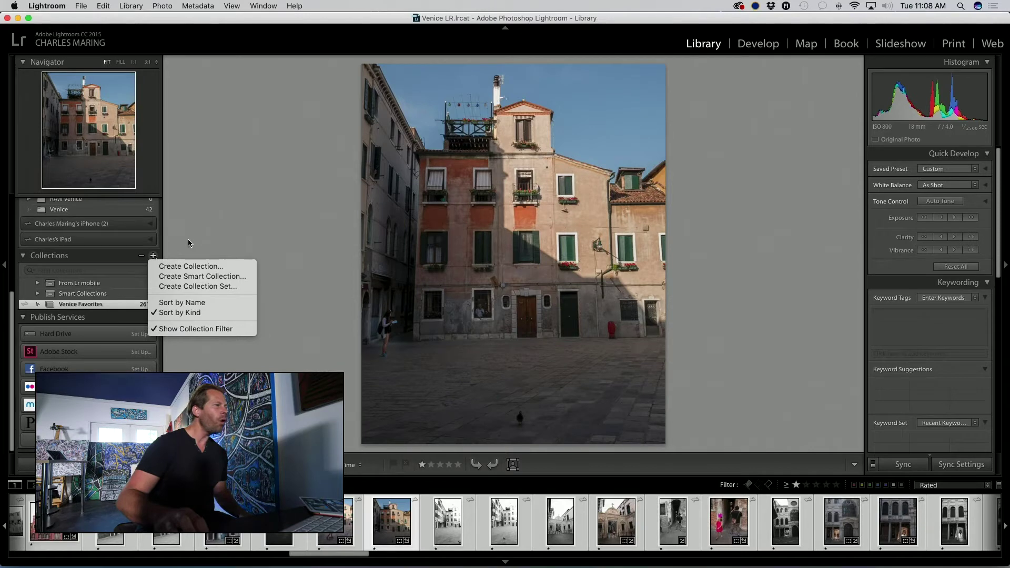
{"action": "left_click", "coordinate": [95, 306]}
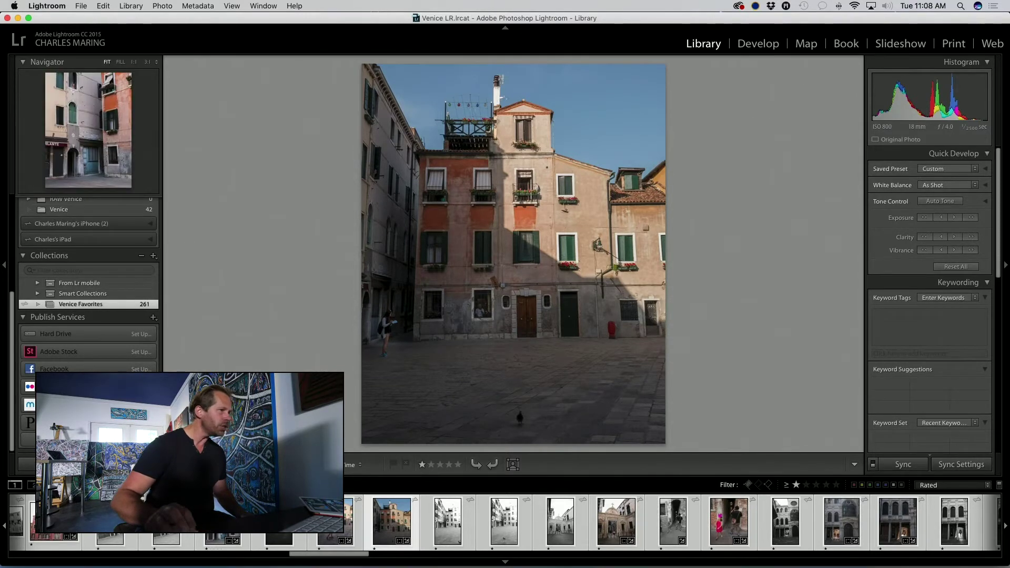
{"action": "left_click_drag", "start_coordinate": [52, 521], "coordinate": [118, 304]}
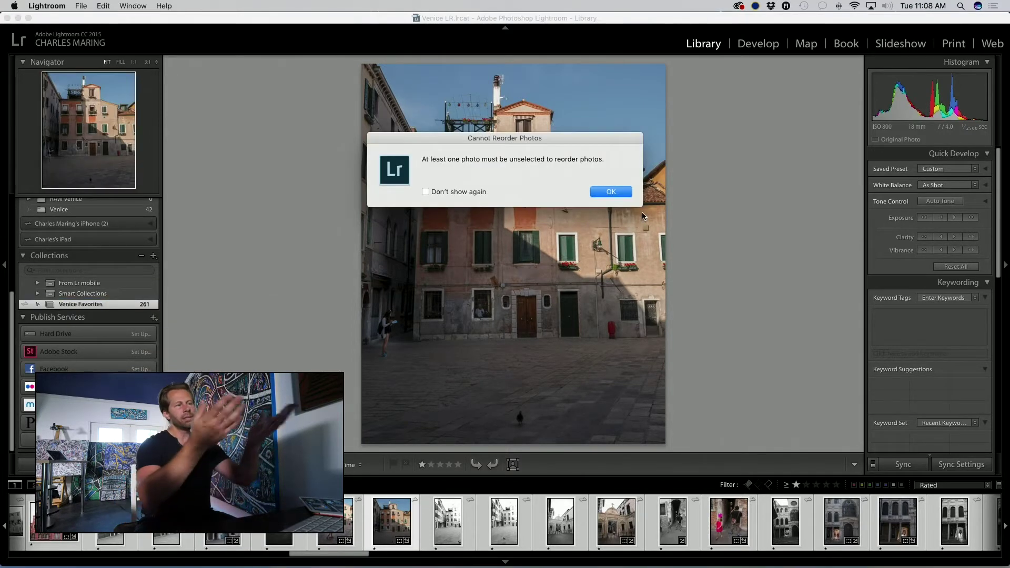
{"action": "left_click", "coordinate": [619, 192]}
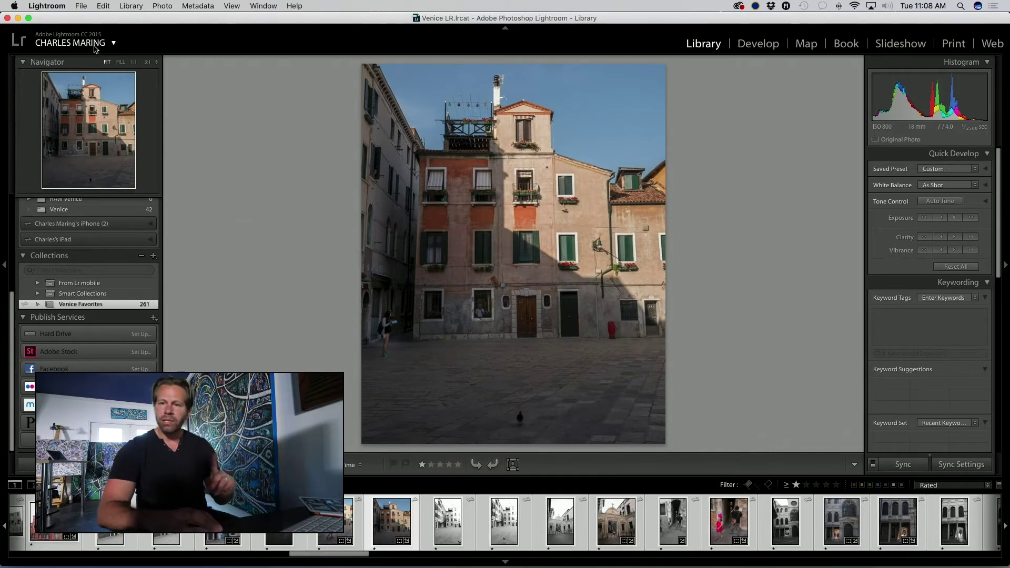
{"action": "left_click", "coordinate": [114, 45]}
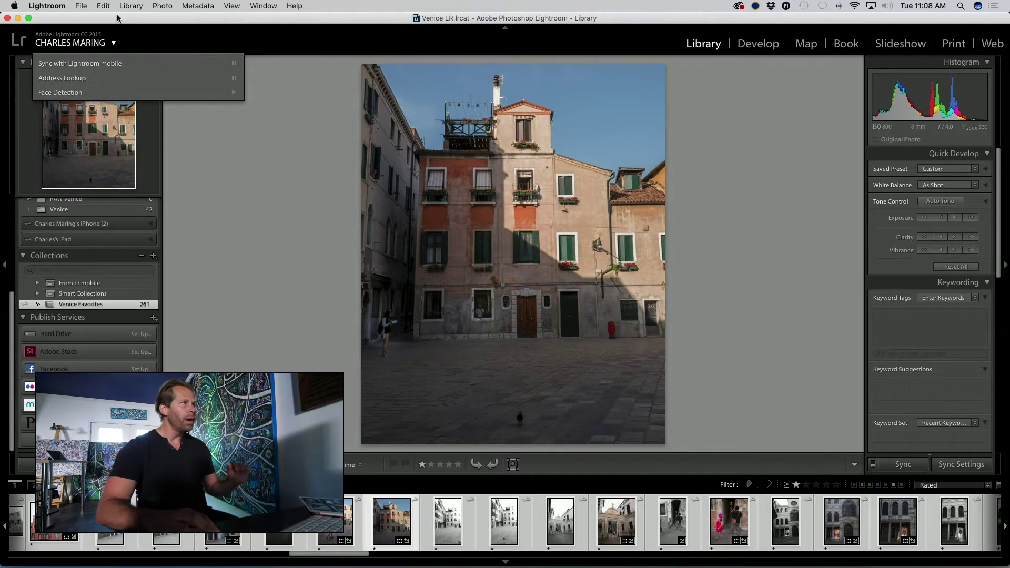
{"action": "left_click", "coordinate": [117, 18]}
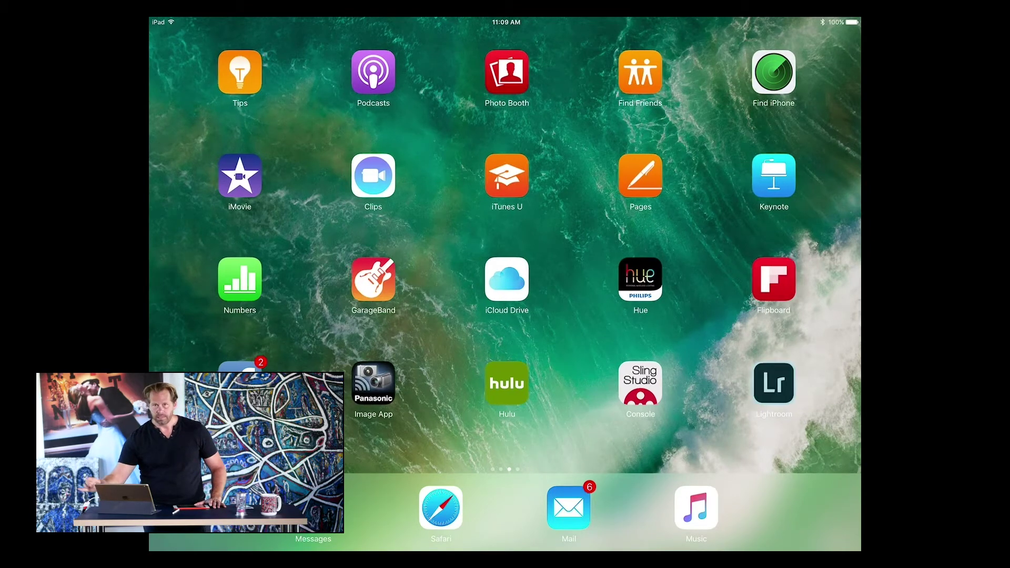
Launch Lightroom on the iPad and open the Venice Favorites collection.
{"action": "left_click", "coordinate": [773, 384]}
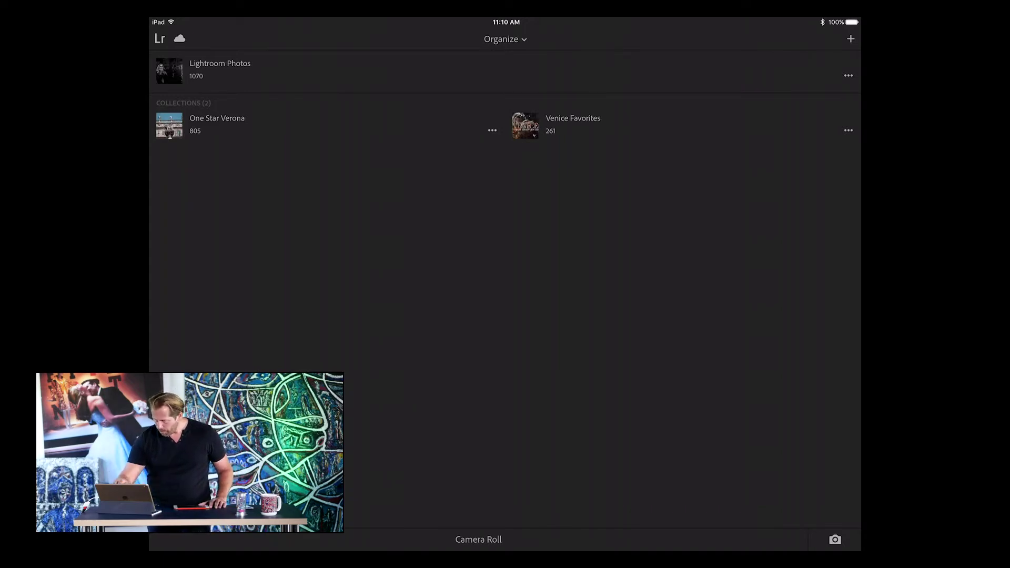
{"action": "left_click", "coordinate": [573, 124]}
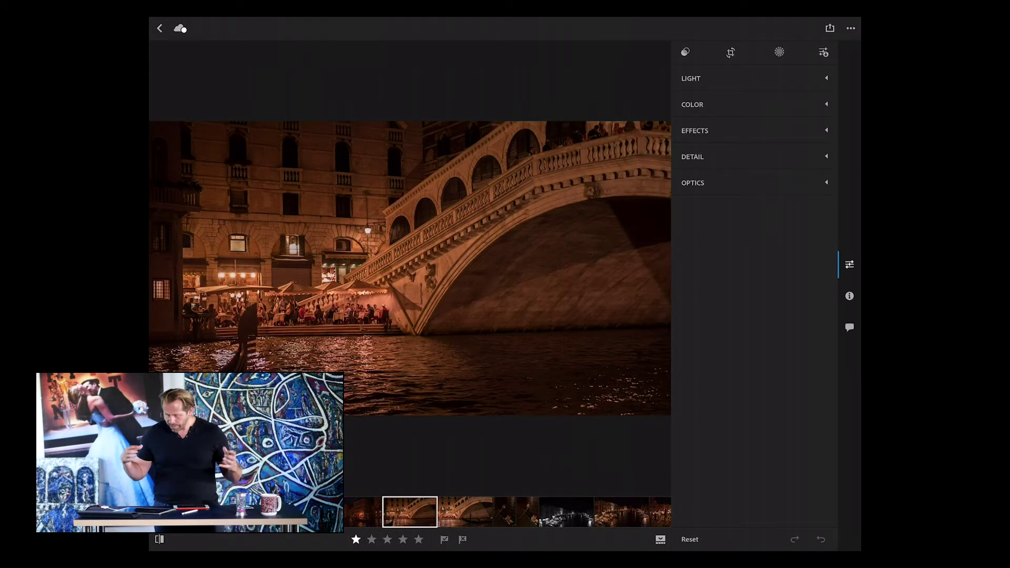
Check the bridge photo's Light (Highlights), Color and Effects settings, then swipe to the gondolier photo.
{"action": "left_click", "coordinate": [690, 78]}
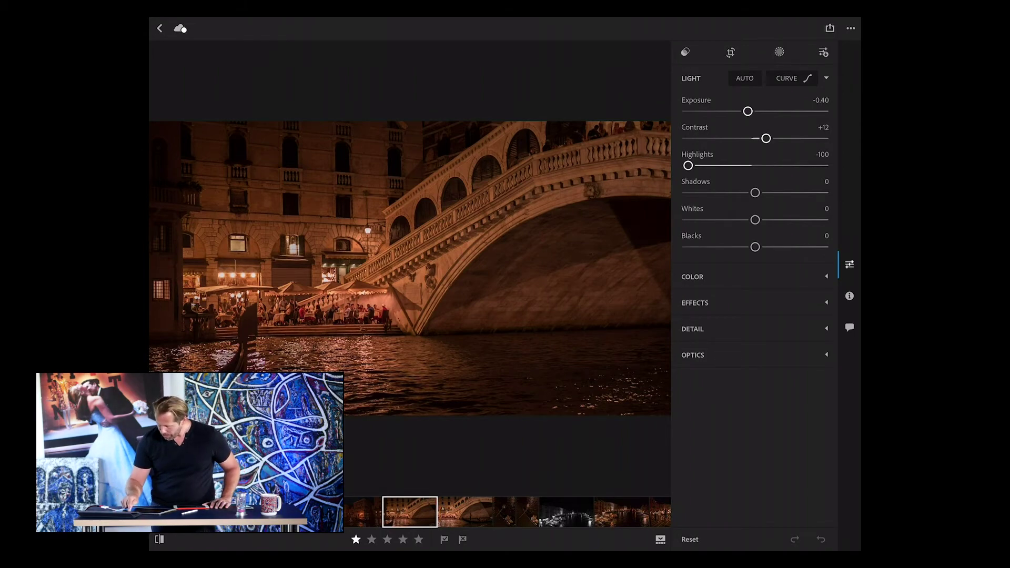
{"action": "mouse_move", "coordinate": [687, 165]}
{"action": "left_mouse_down"}
{"action": "mouse_move", "coordinate": [798, 165]}
{"action": "mouse_move", "coordinate": [687, 165]}
{"action": "left_mouse_up"}
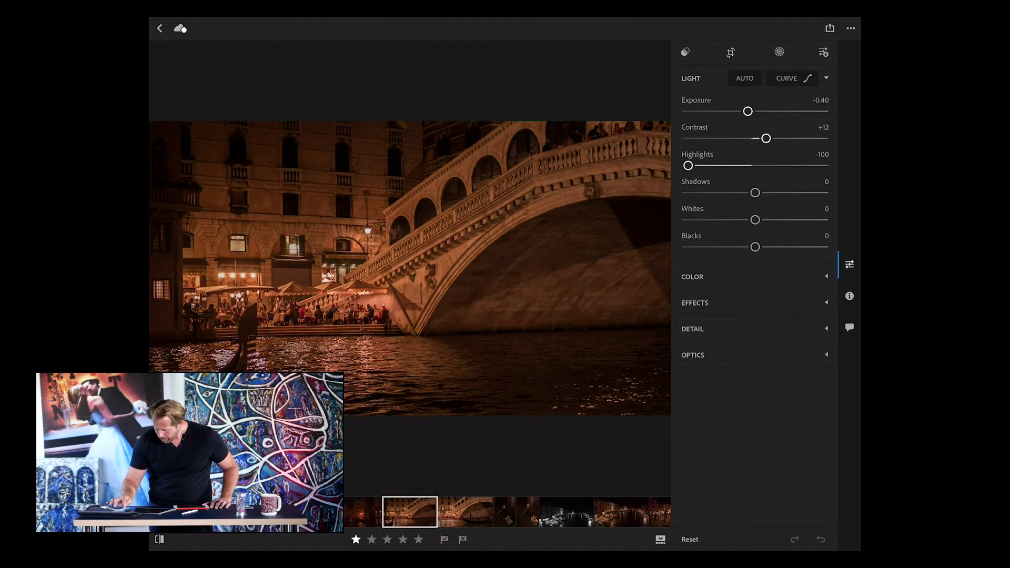
{"action": "left_click", "coordinate": [692, 276]}
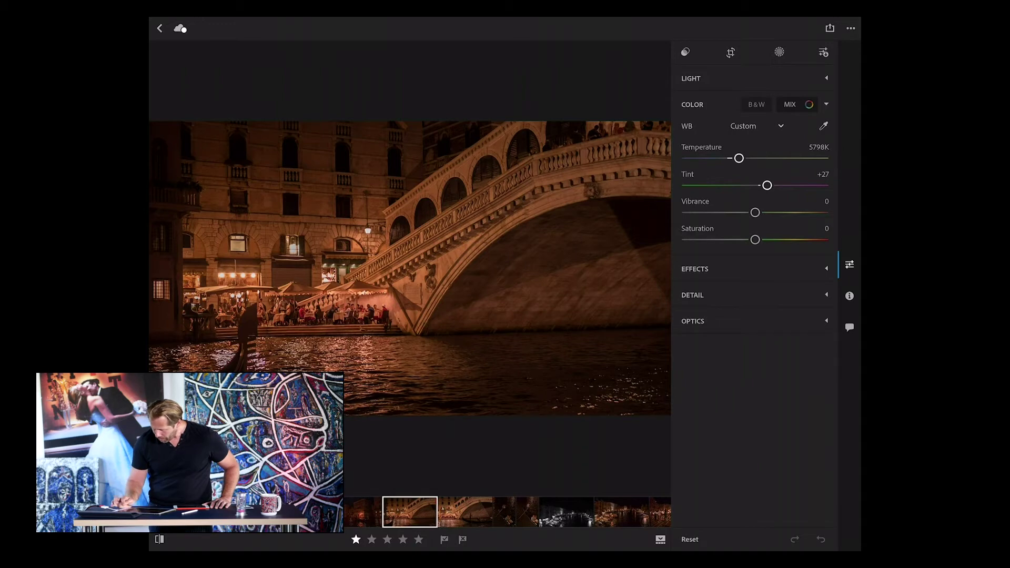
{"action": "left_click", "coordinate": [694, 269]}
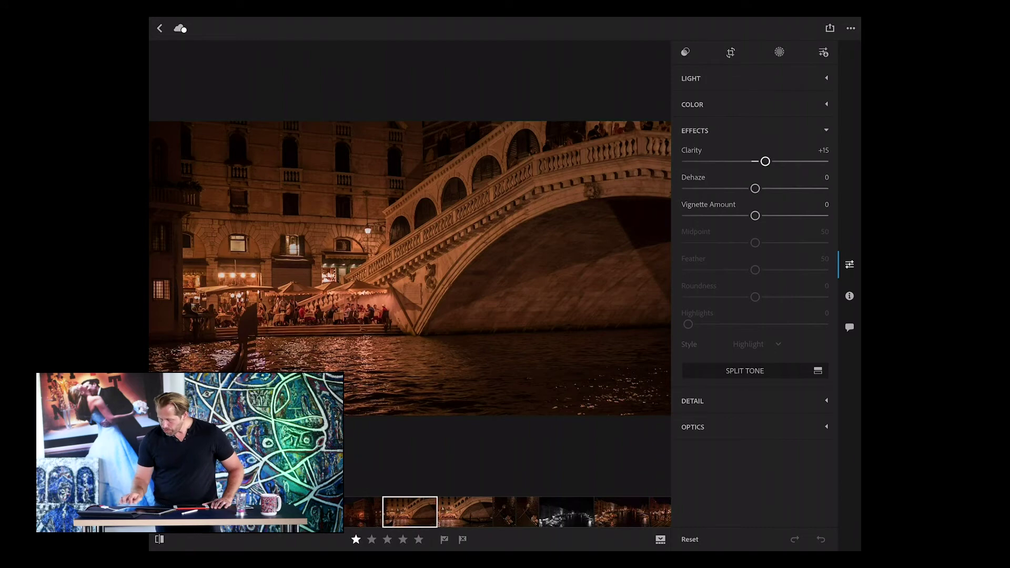
{"action": "left_click_drag", "start_coordinate": [525, 263], "coordinate": [263, 263]}
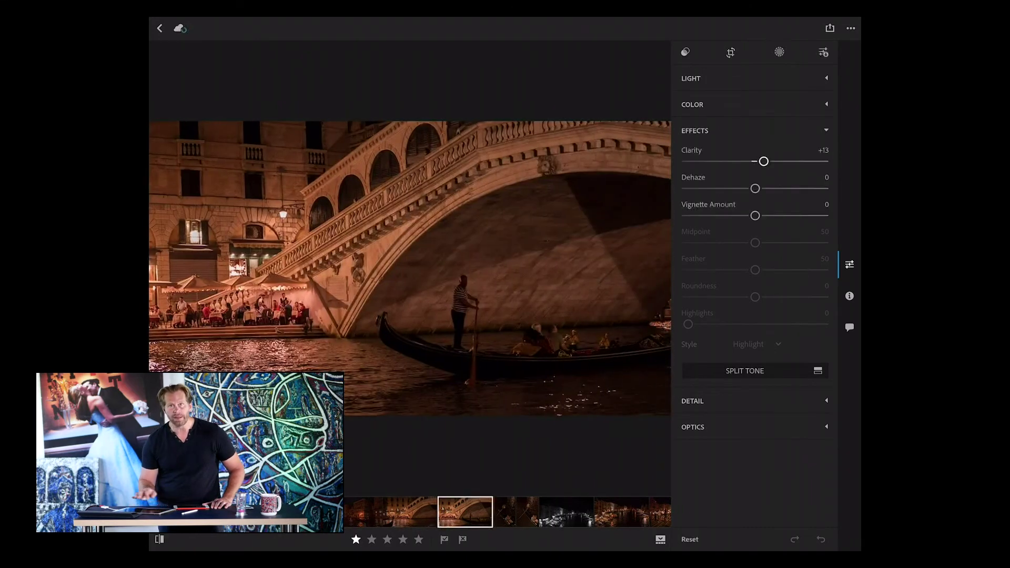
Hide adjustments, swipe through the gondola and canal shots, then jump to the black-and-white bridge portrait.
{"action": "left_click", "coordinate": [849, 264]}
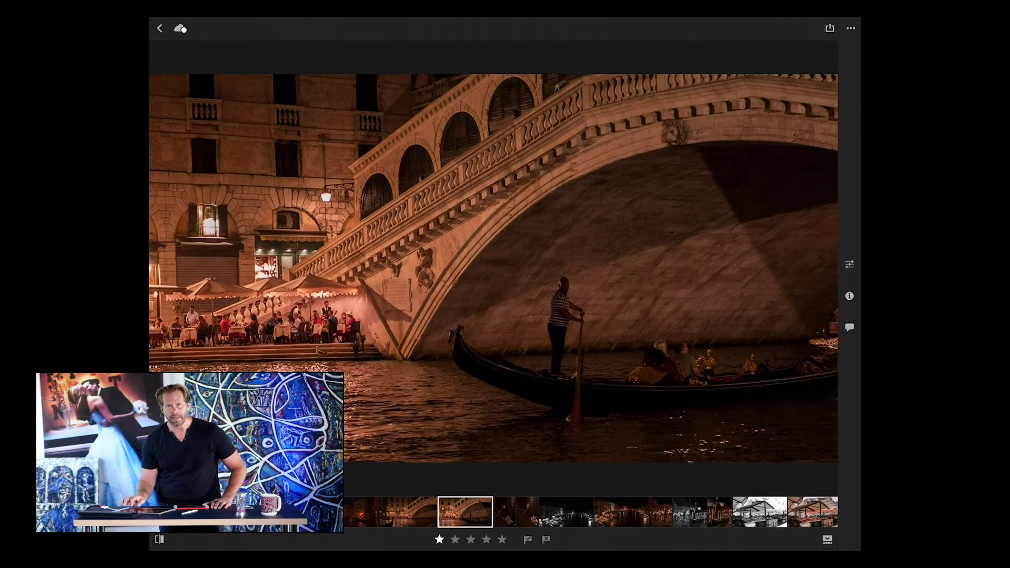
{"action": "left_click_drag", "start_coordinate": [526, 263], "coordinate": [263, 263]}
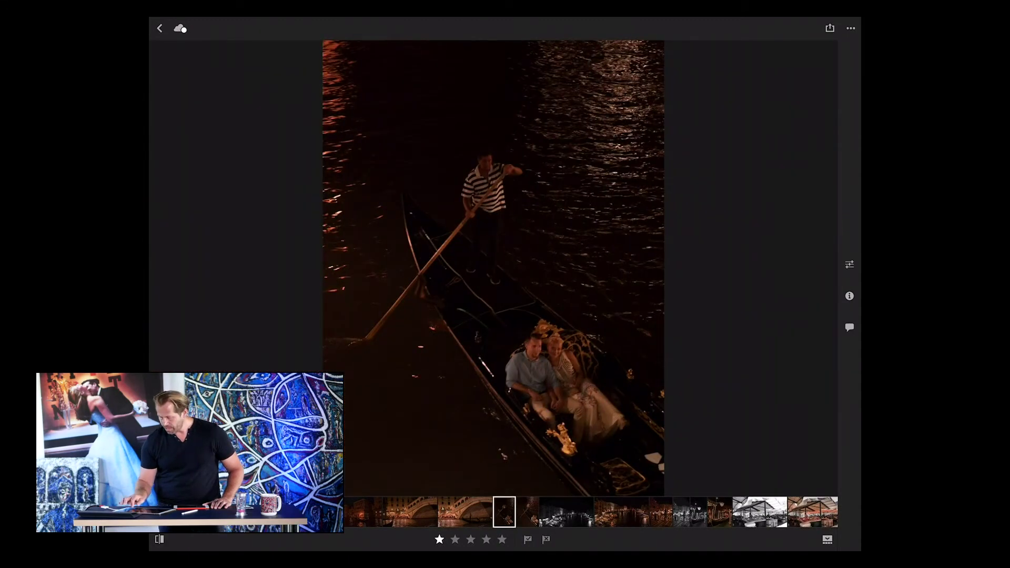
{"action": "left_click_drag", "start_coordinate": [526, 263], "coordinate": [263, 263]}
{"action": "left_click_drag", "start_coordinate": [526, 263], "coordinate": [342, 263]}
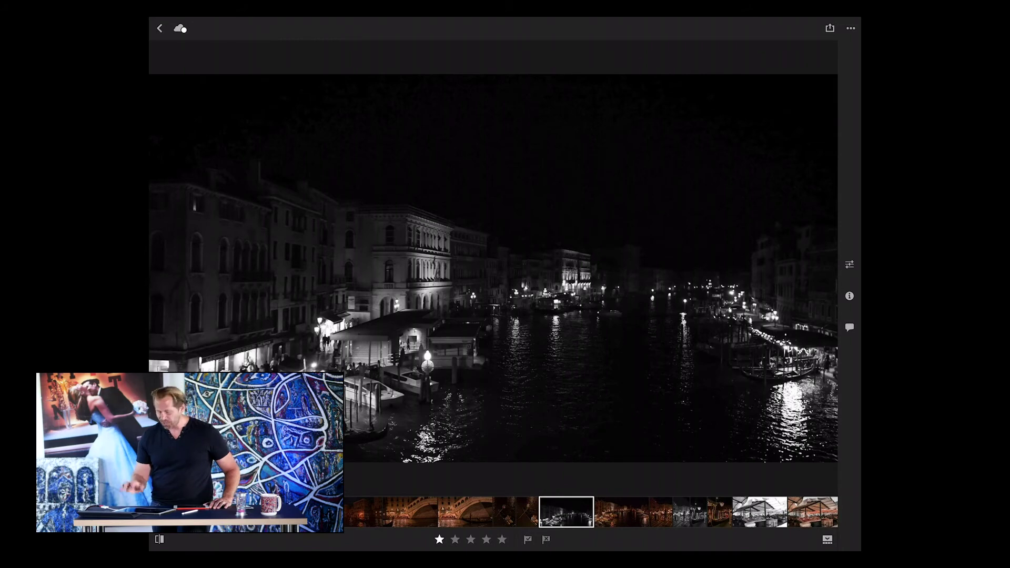
{"action": "key", "text": "Right"}
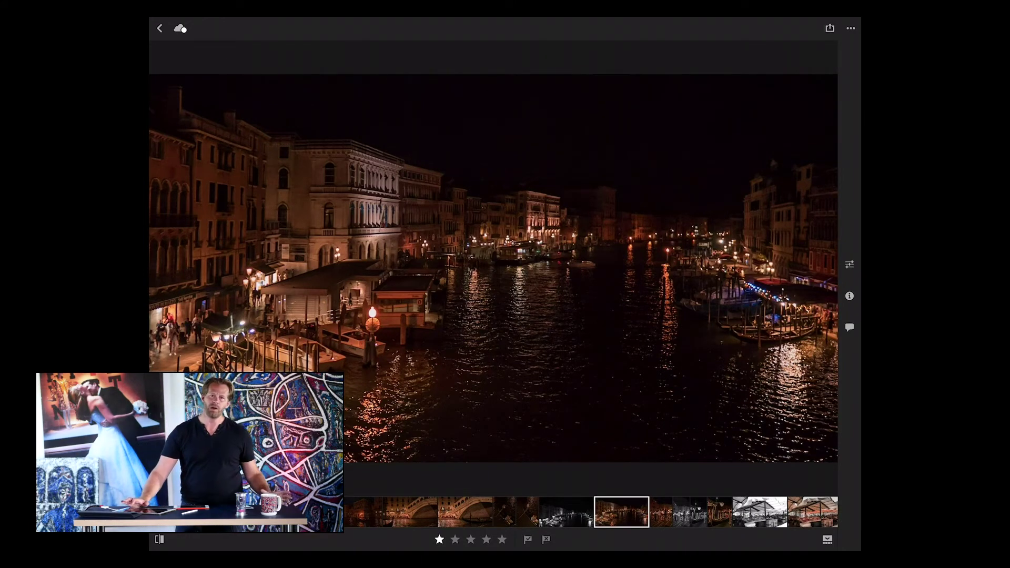
{"action": "left_click", "coordinate": [681, 512]}
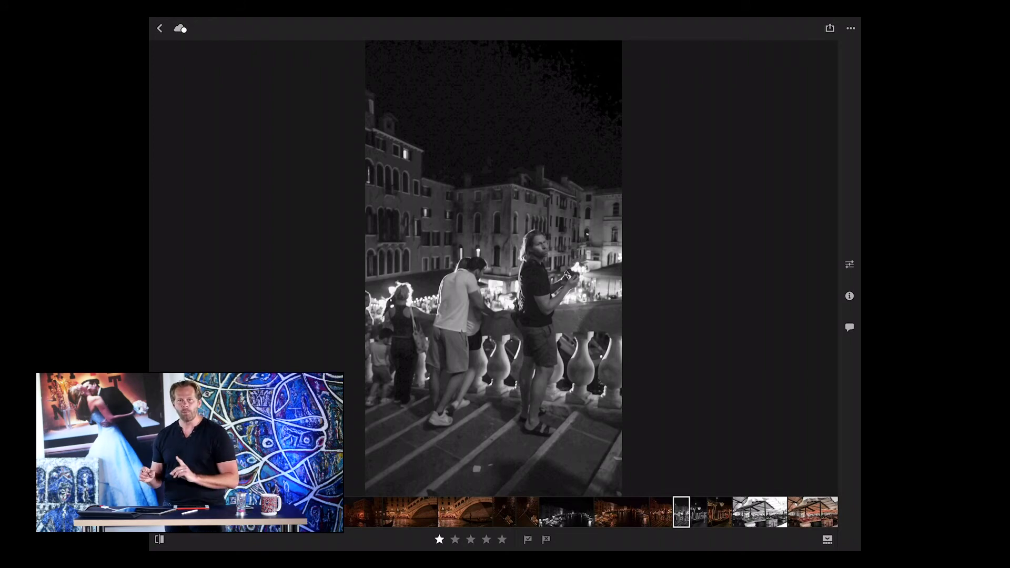
Advance through the black-and-white and colour gondola photos to the black-and-white market stall.
{"action": "key", "text": "Right"}
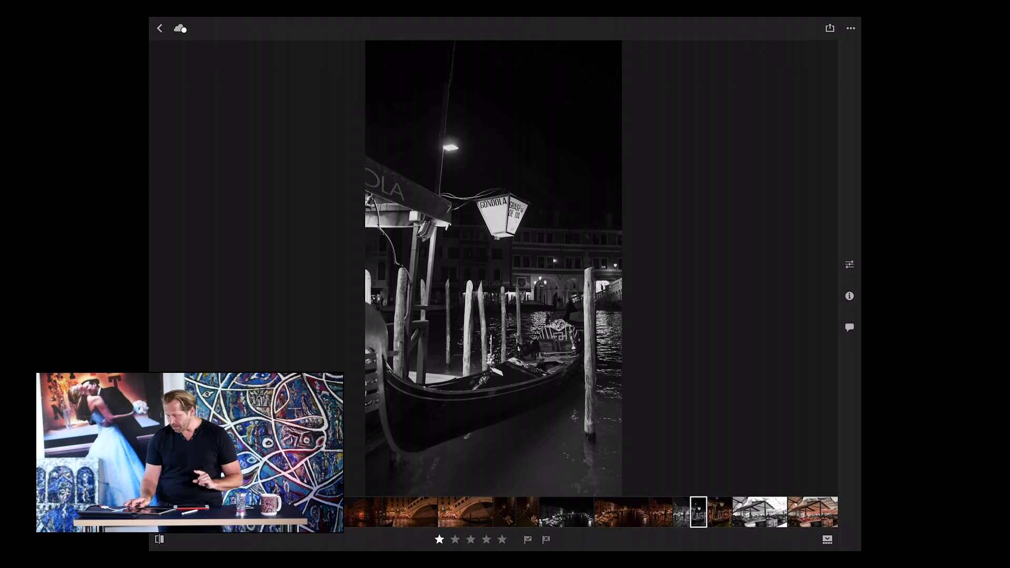
{"action": "key", "text": "Right"}
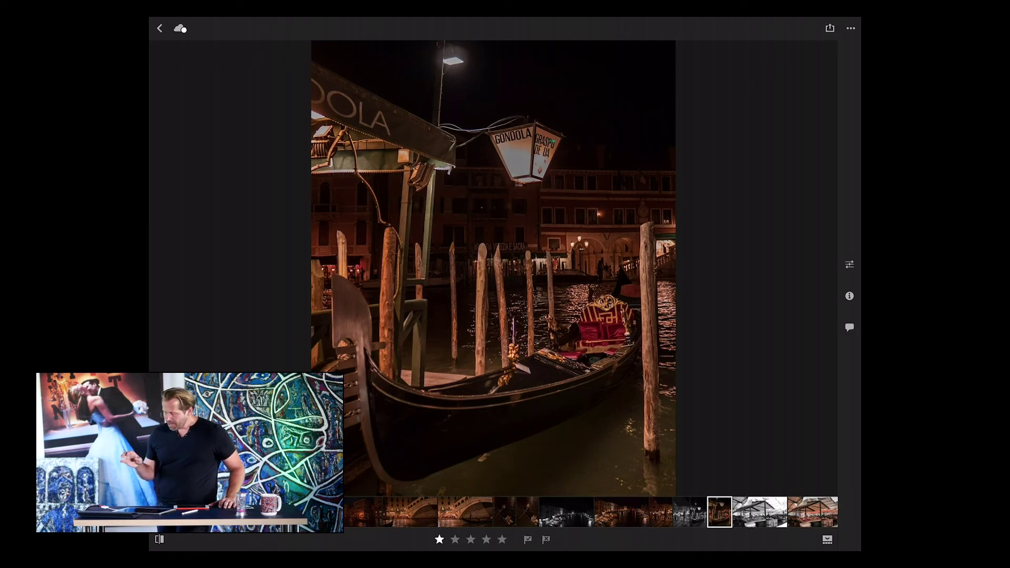
{"action": "key", "text": "Right"}
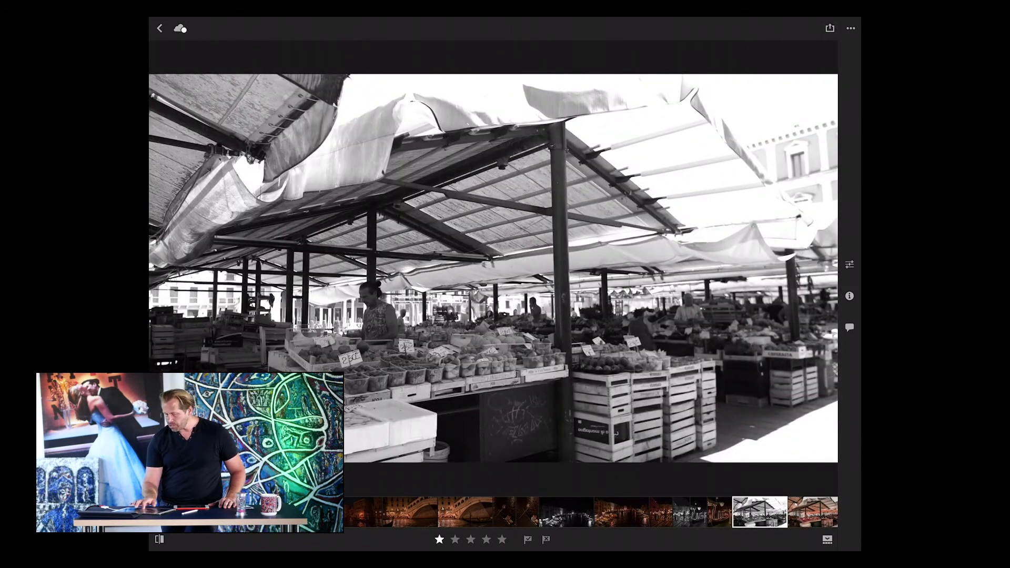
Step from the colour market photo to the black-and-white chef photo, then its colour version.
{"action": "key", "text": "Right"}
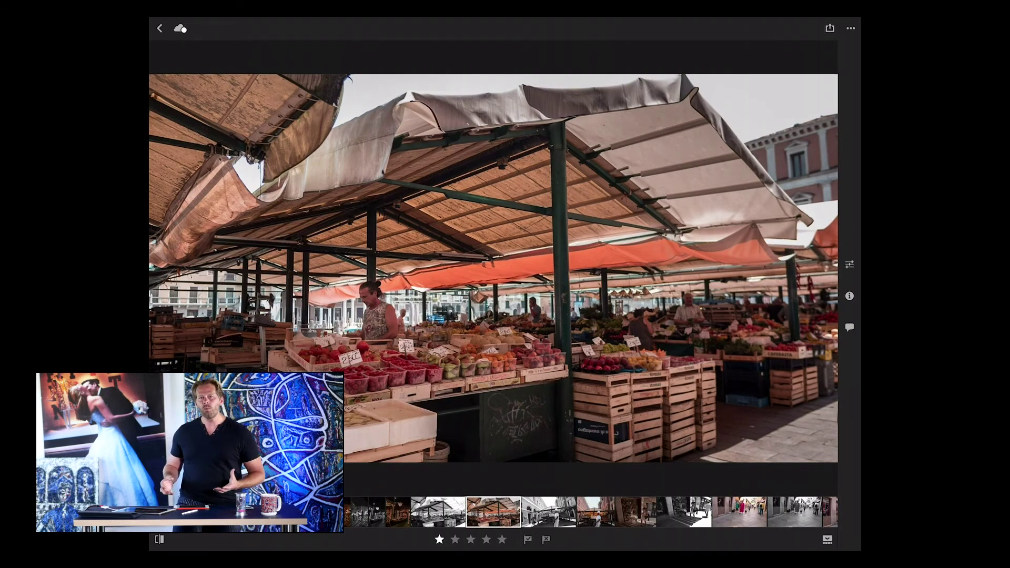
{"action": "left_click", "coordinate": [548, 511]}
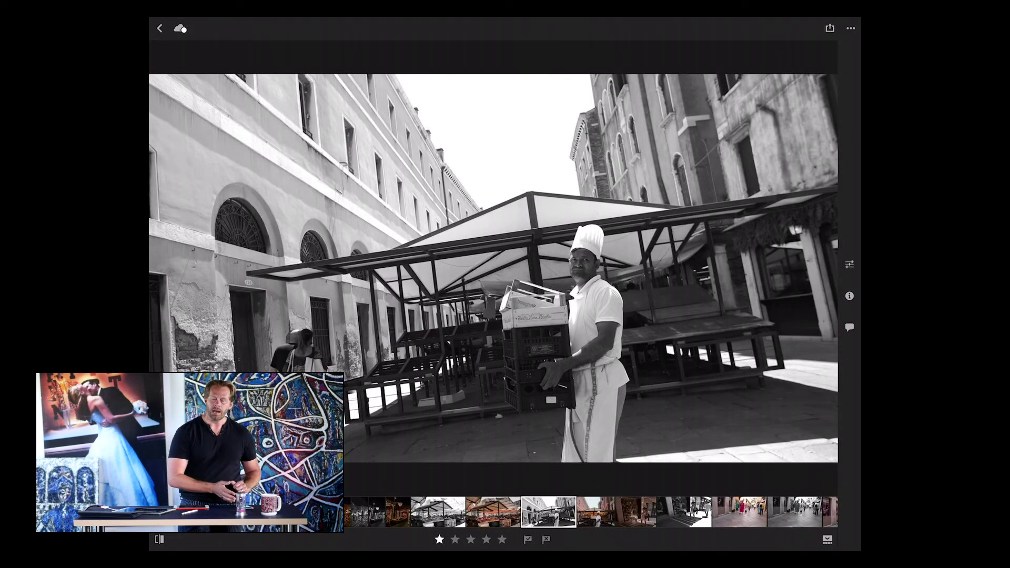
{"action": "left_click", "coordinate": [594, 512]}
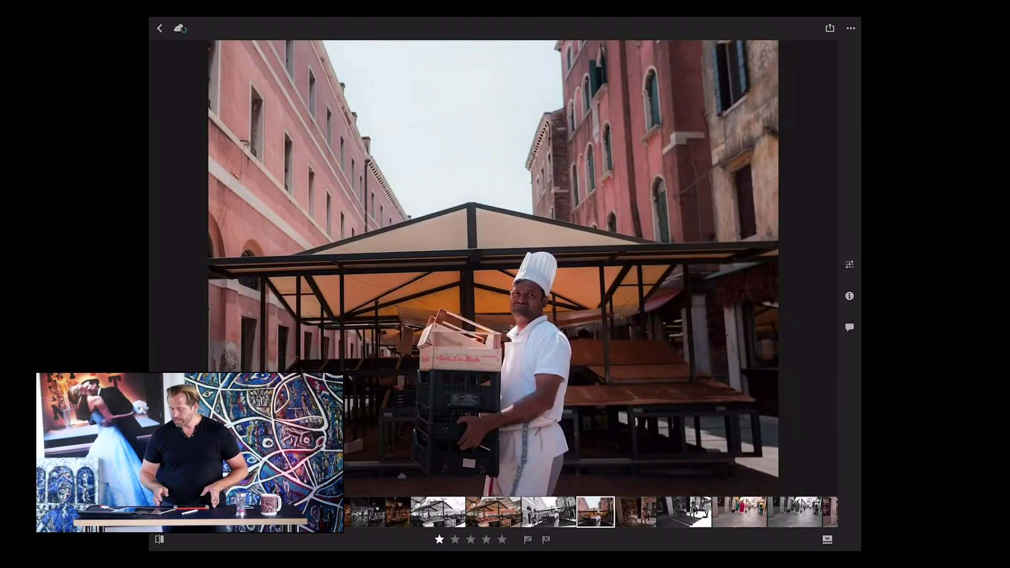